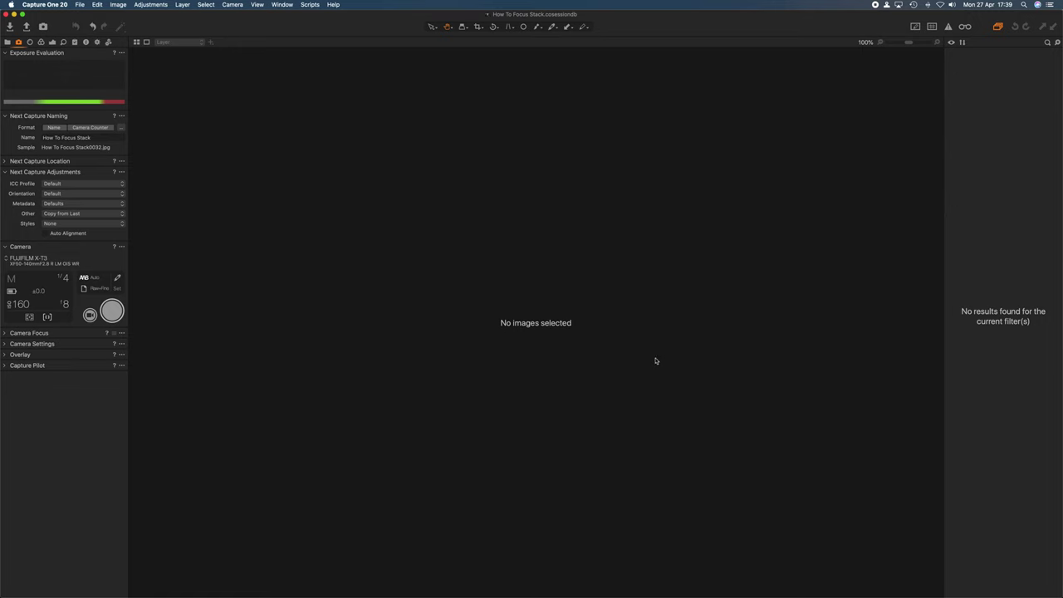
Start Live View with a focus meter placed on the front 18mm lens.
left_click(89, 315)
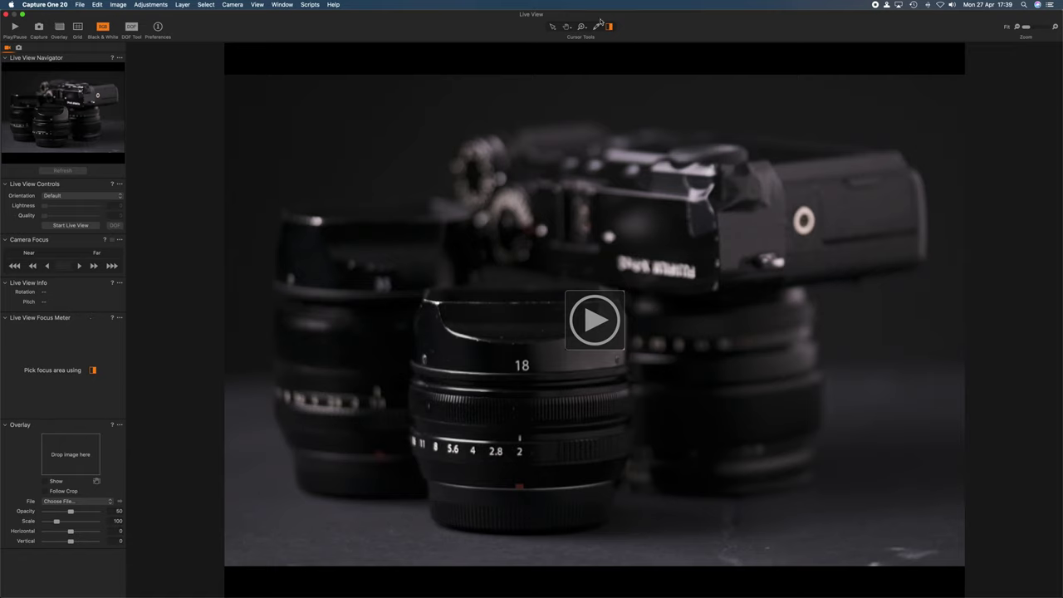
left_click(523, 365)
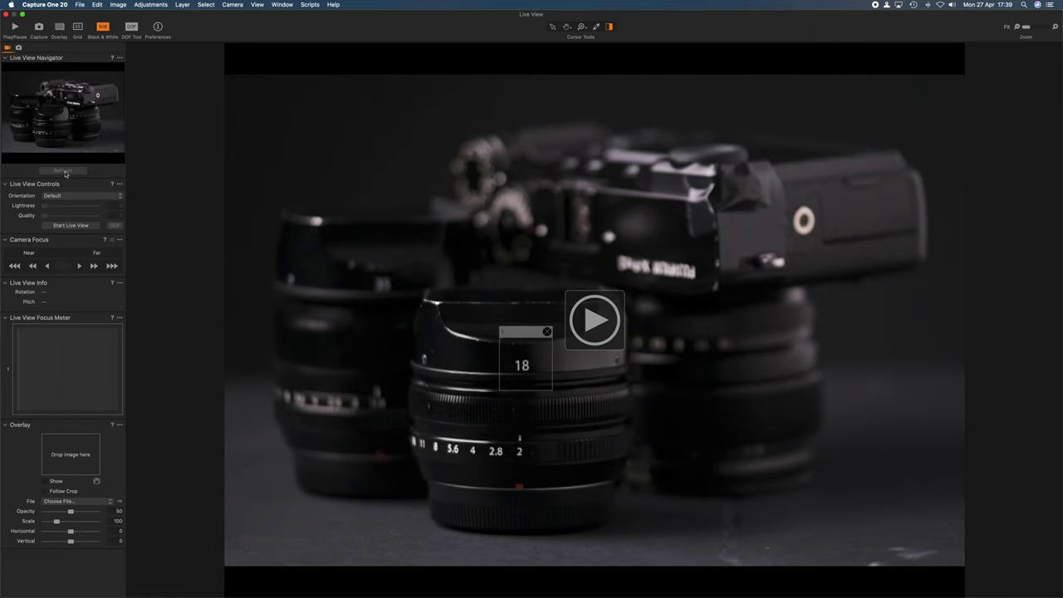
left_click(15, 27)
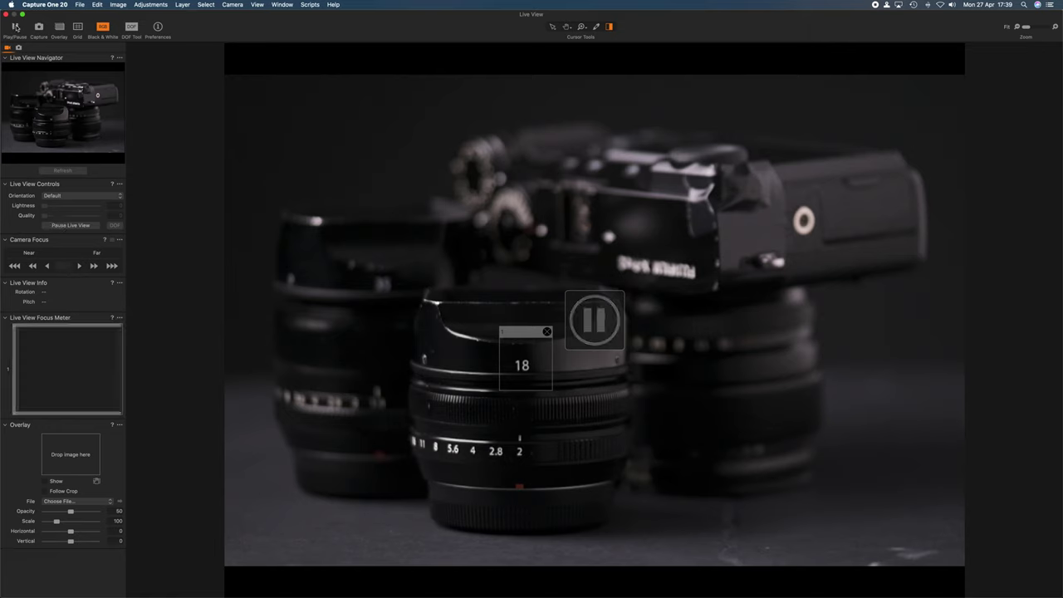
Fine-tune focus on the 18mm lens, pause live view, and display capture How To Focus Stack0033.
left_click(80, 266)
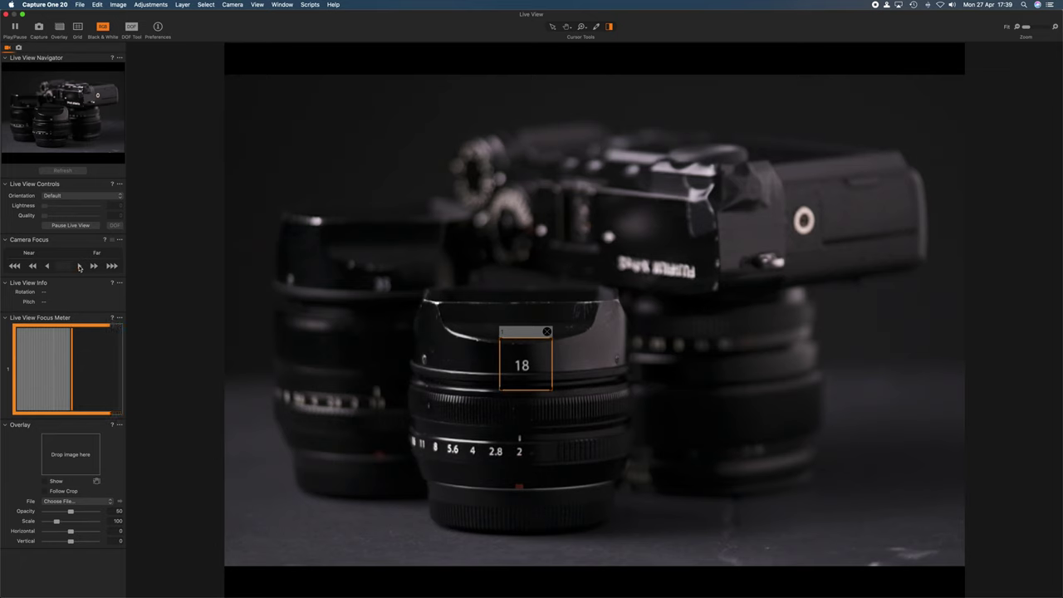
left_click(47, 265)
left_click(48, 266)
left_click(47, 265)
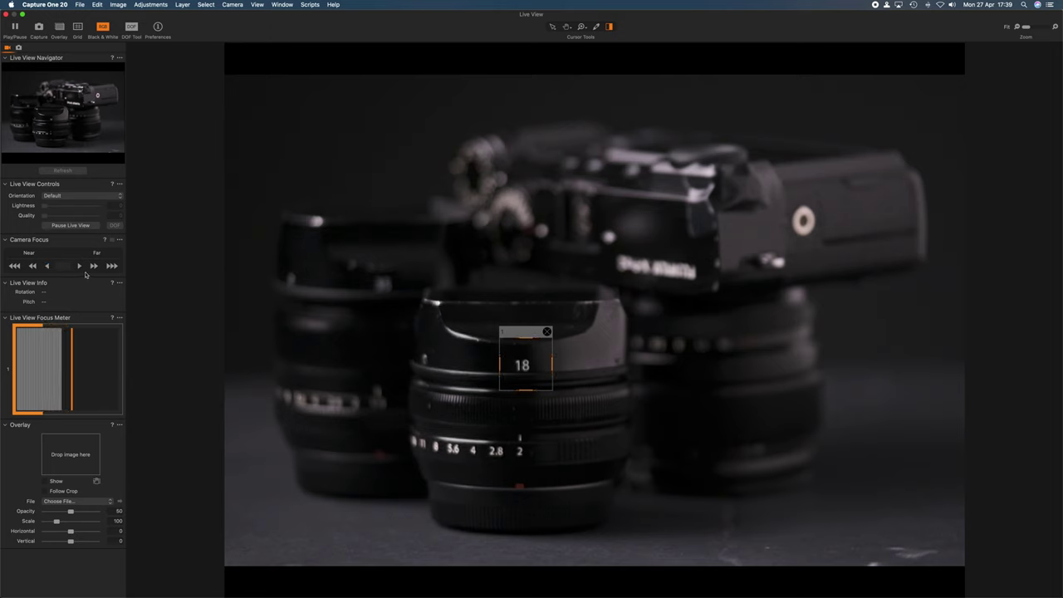
left_click(79, 266)
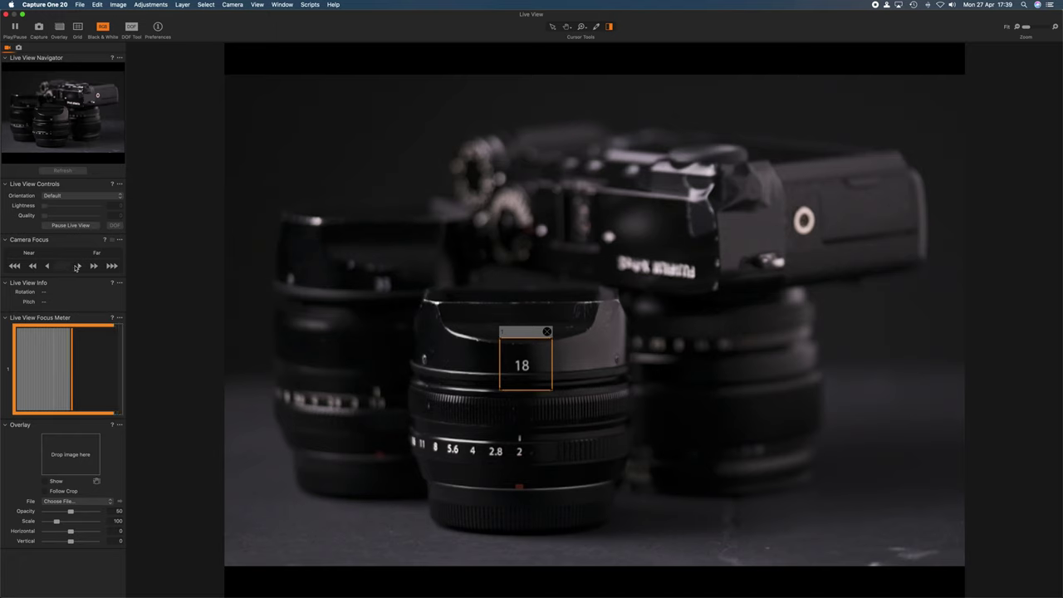
left_click(71, 226)
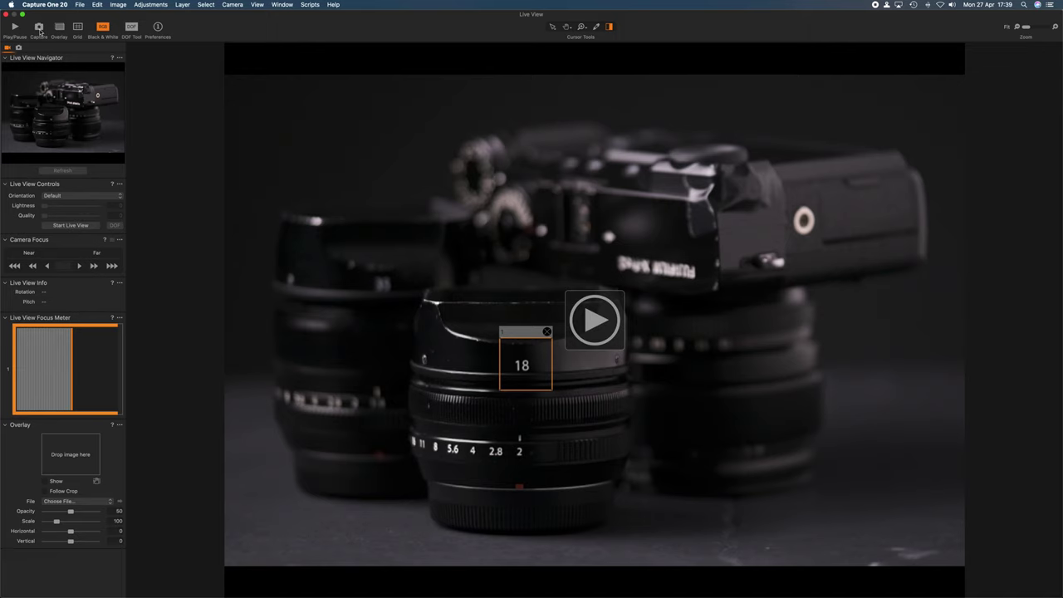
left_click(39, 31)
left_click(953, 112)
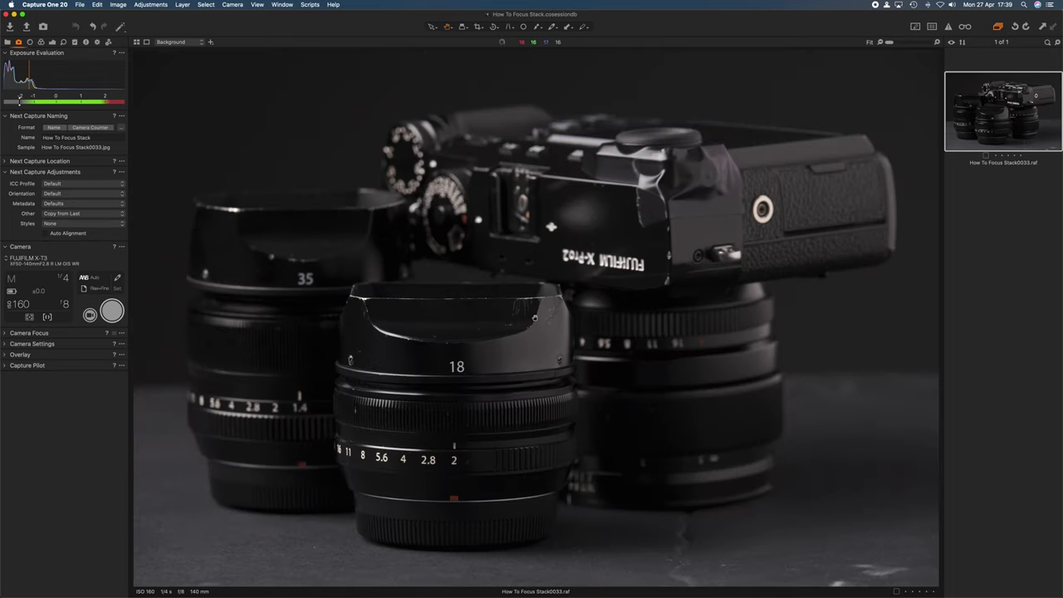
Check the 18 lens sharpness at 100%, then move the focus meter onto the camera body.
left_click(438, 382)
left_click(587, 270)
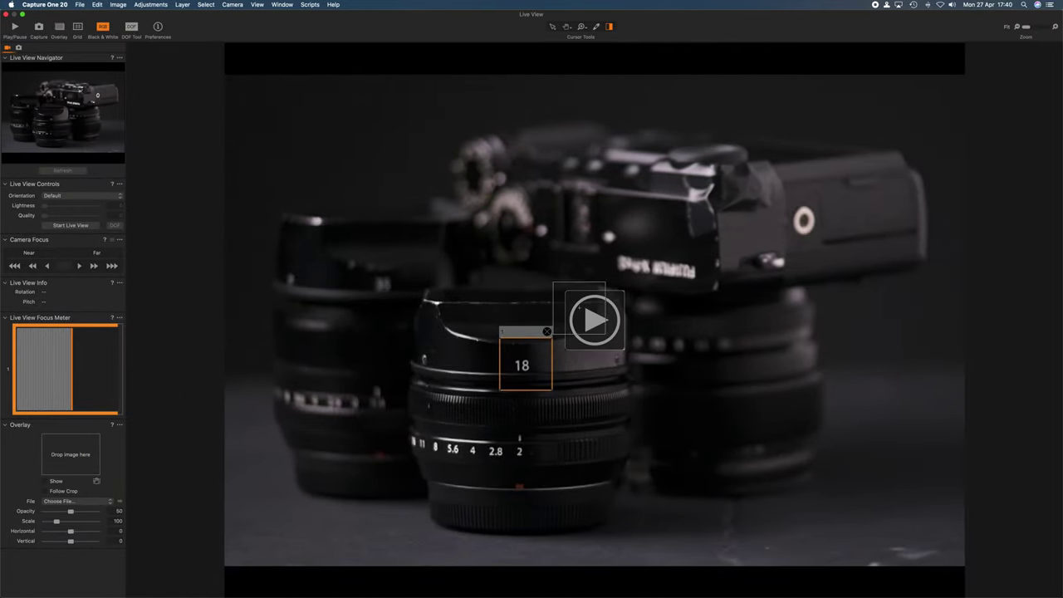
left_click_drag(527, 330, 717, 239)
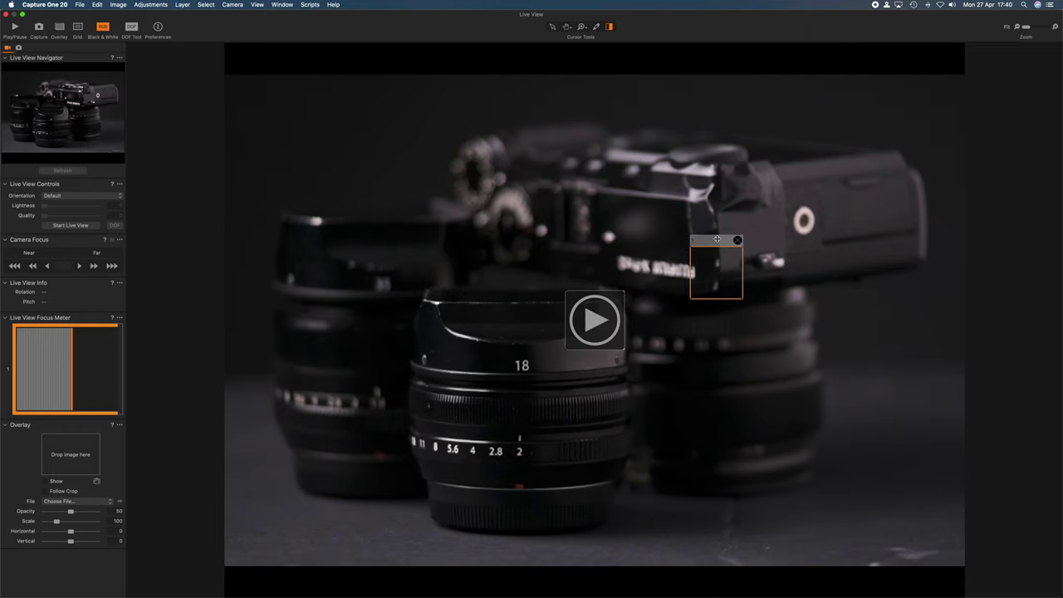
left_click_drag(717, 239, 706, 240)
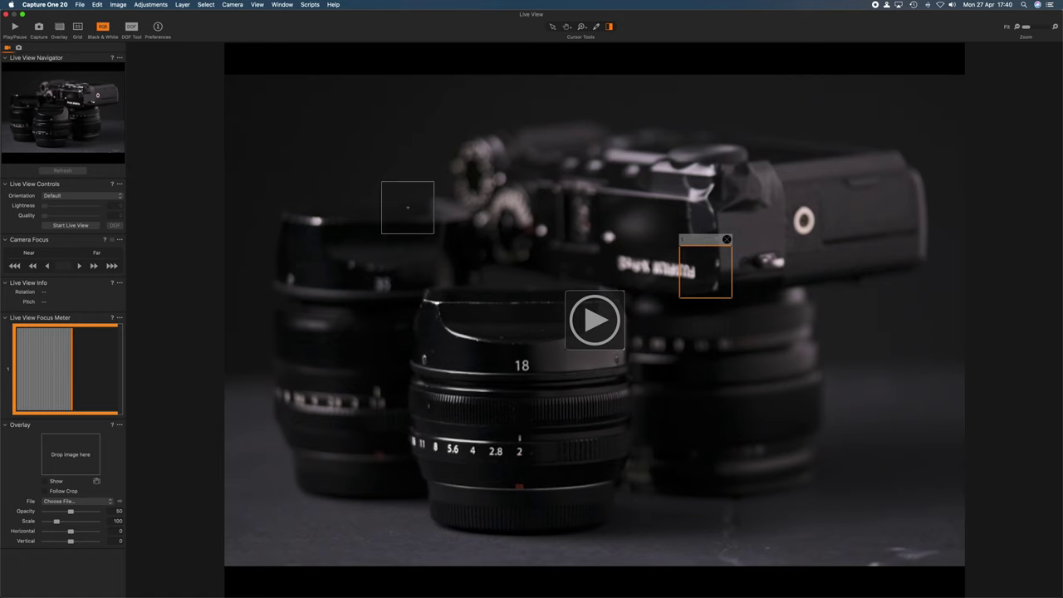
Step focus farther back onto the body, pause live view, and return to the capture window.
left_click(70, 225)
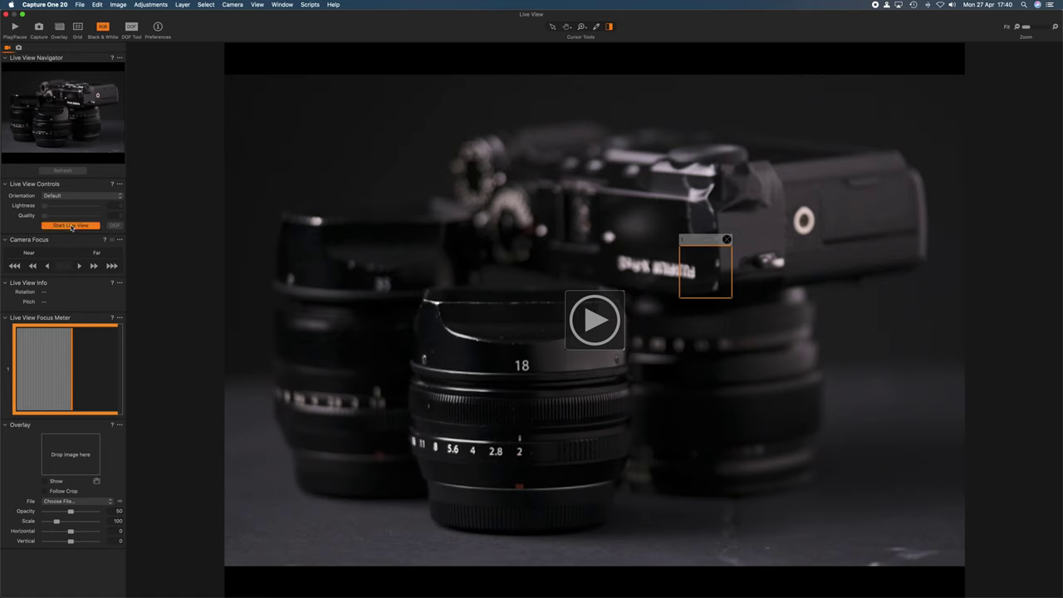
left_click(94, 266)
left_click(80, 266)
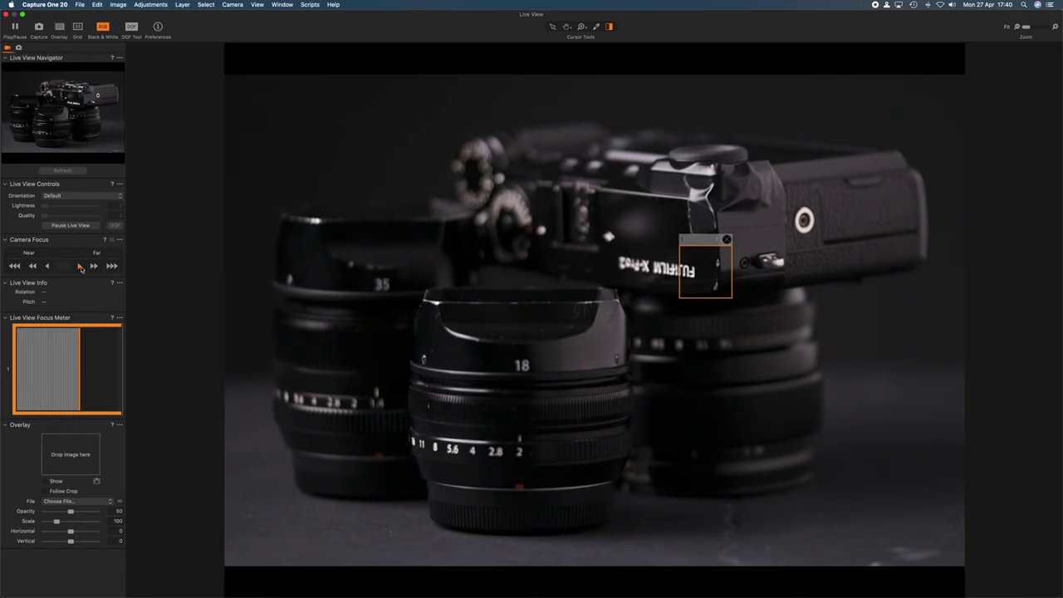
left_click(80, 266)
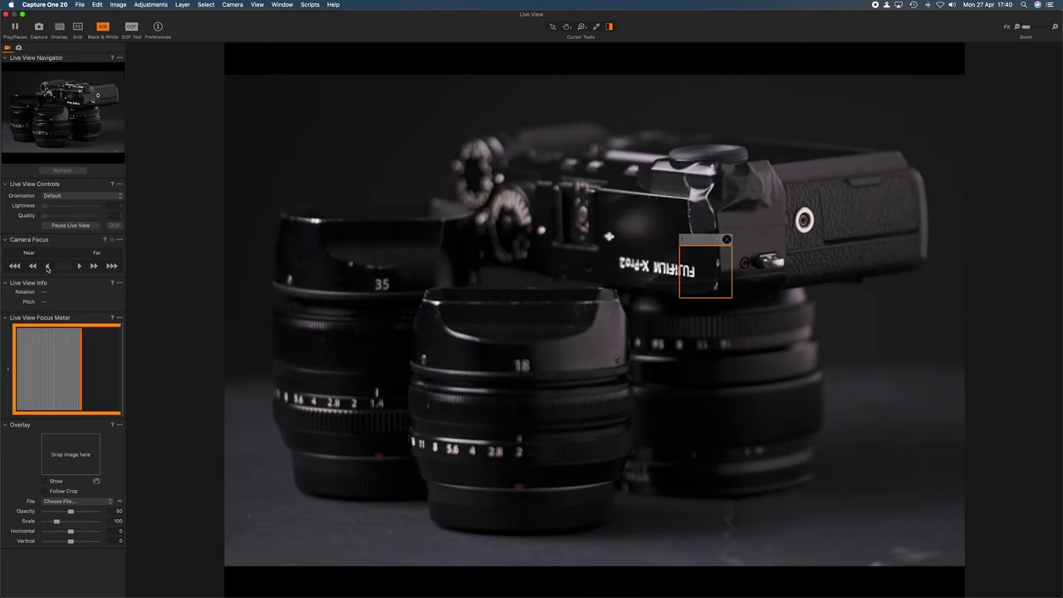
left_click(70, 226)
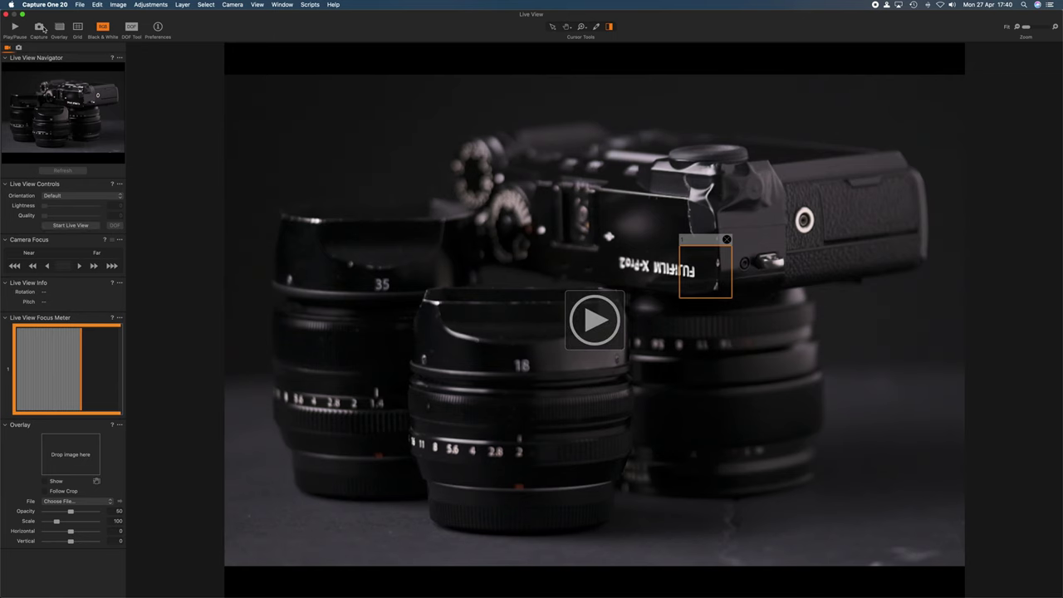
key("ctrl+Right")
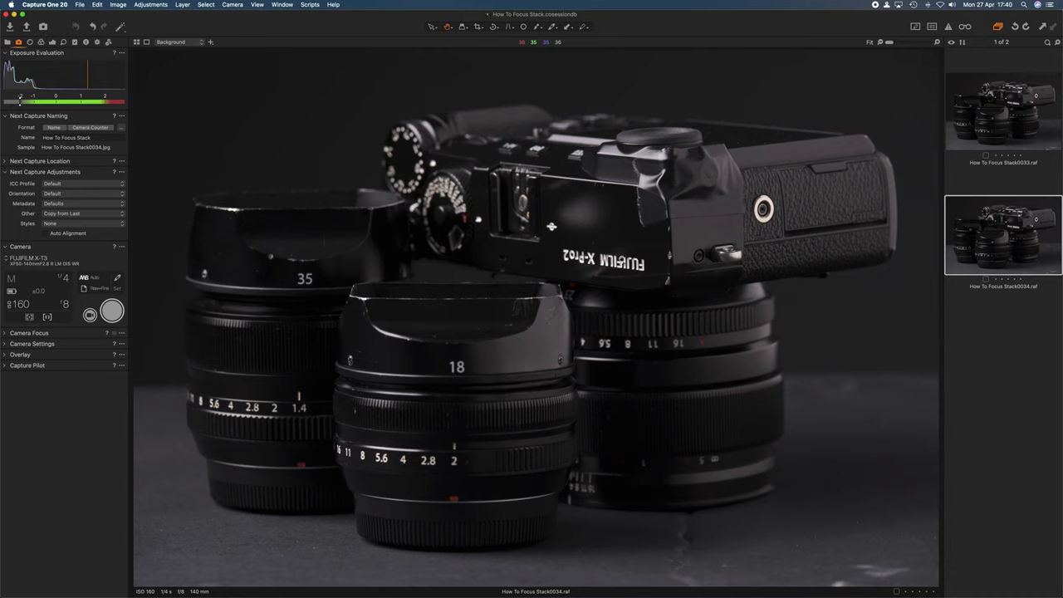
Compare captures Stack0033 and Stack0034 at 100% on the camera body.
left_click(619, 257)
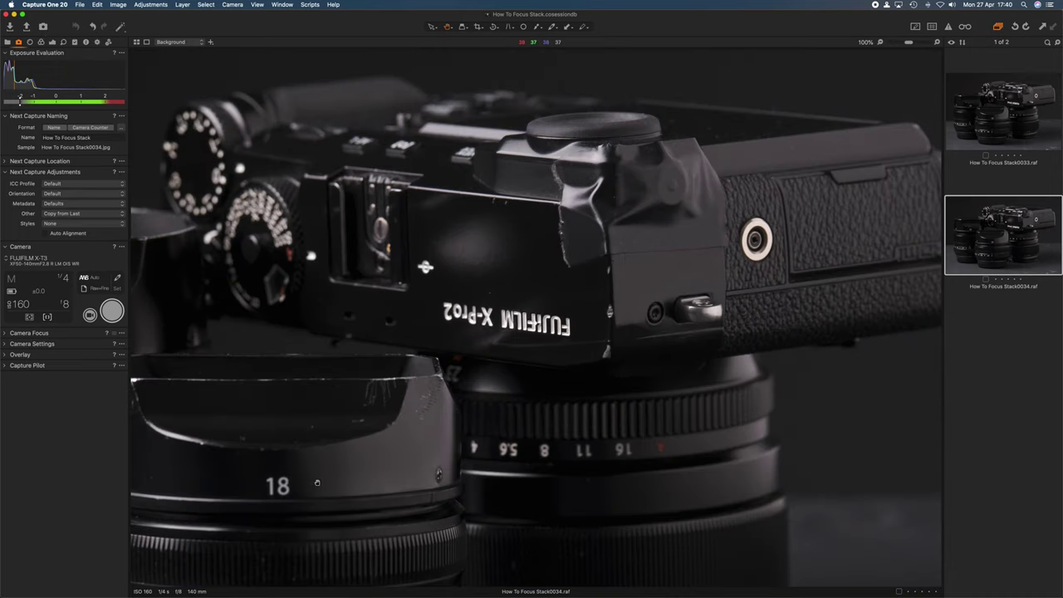
left_click(1011, 120)
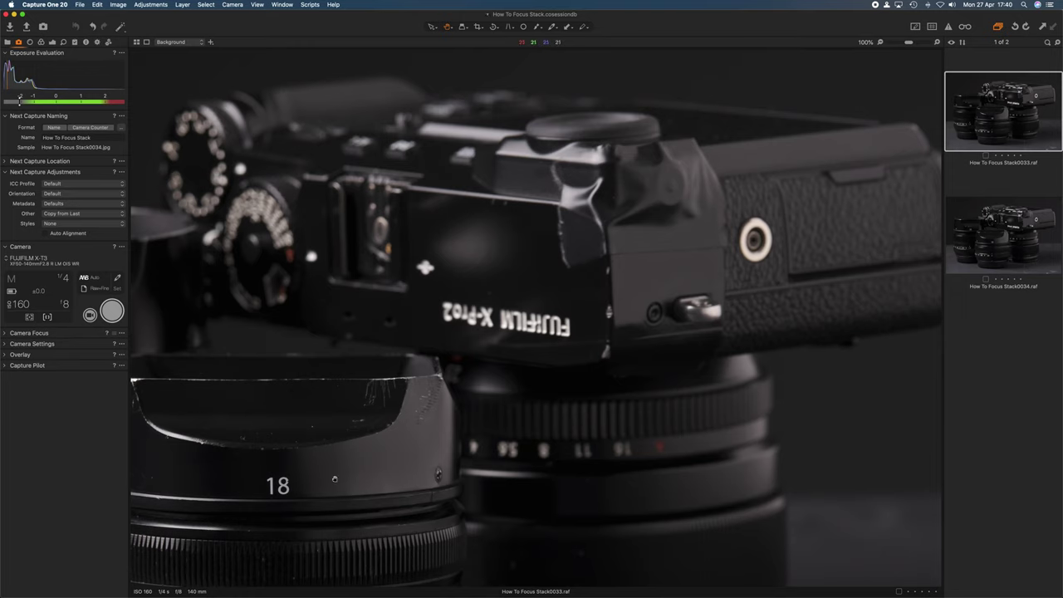
left_click(1020, 223)
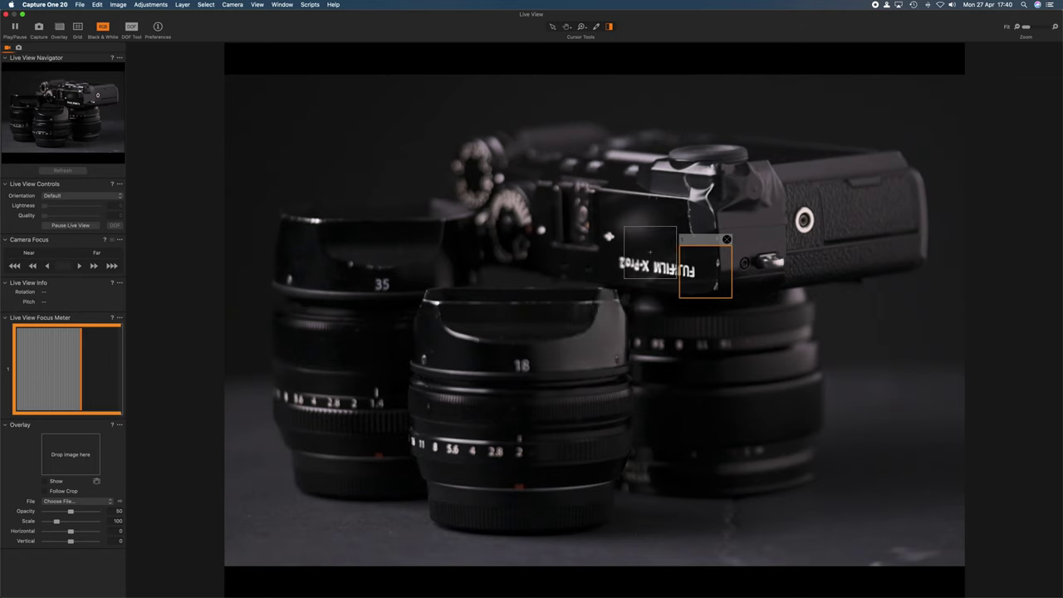
Move the focus meter onto the X-Pro2 lettering, step focus slightly farther, and pause.
left_click_drag(695, 241, 634, 228)
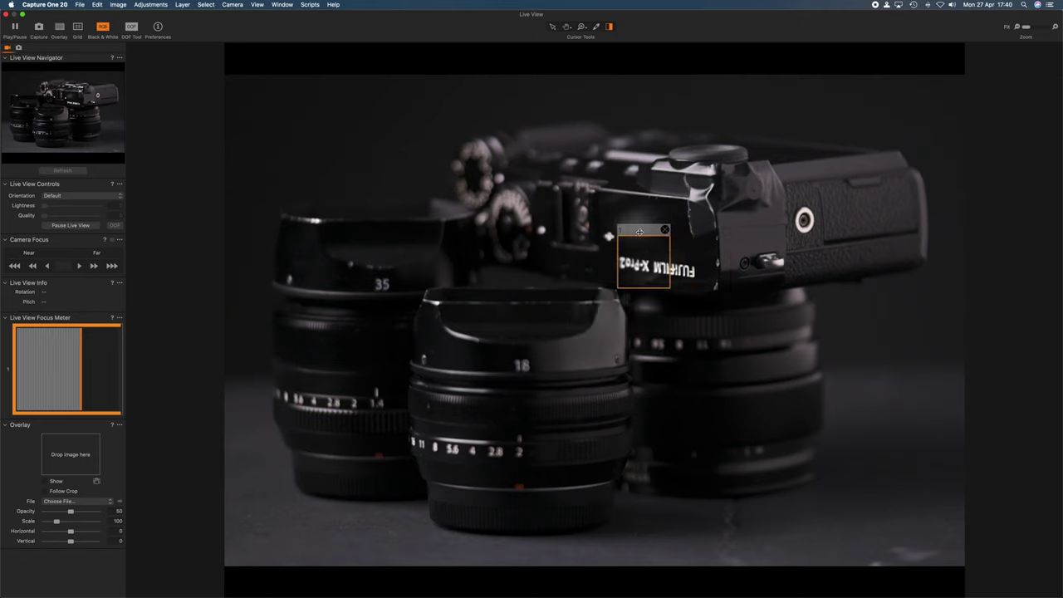
left_click(82, 268)
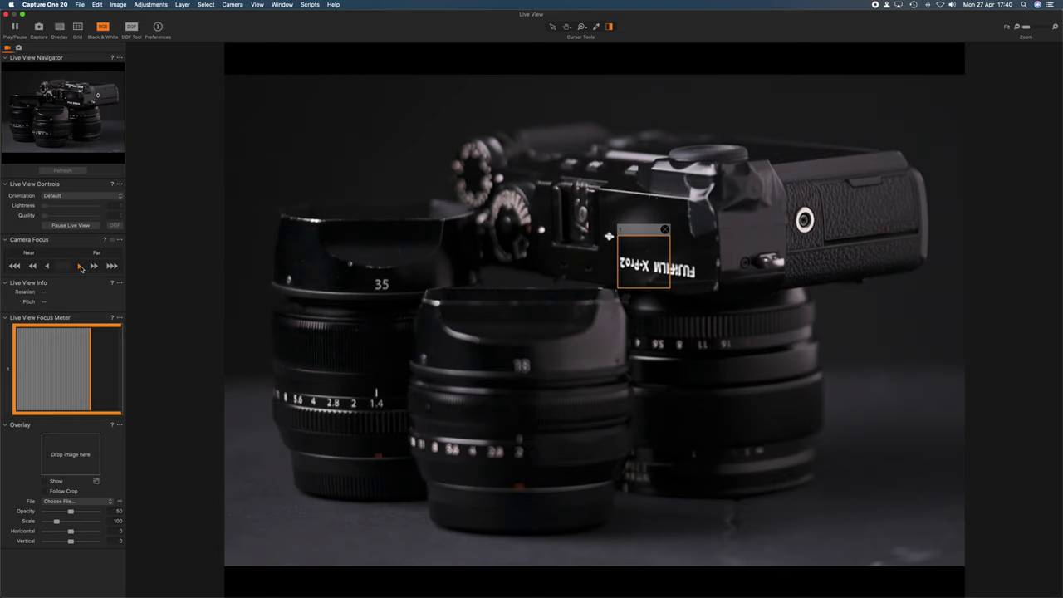
left_click(72, 228)
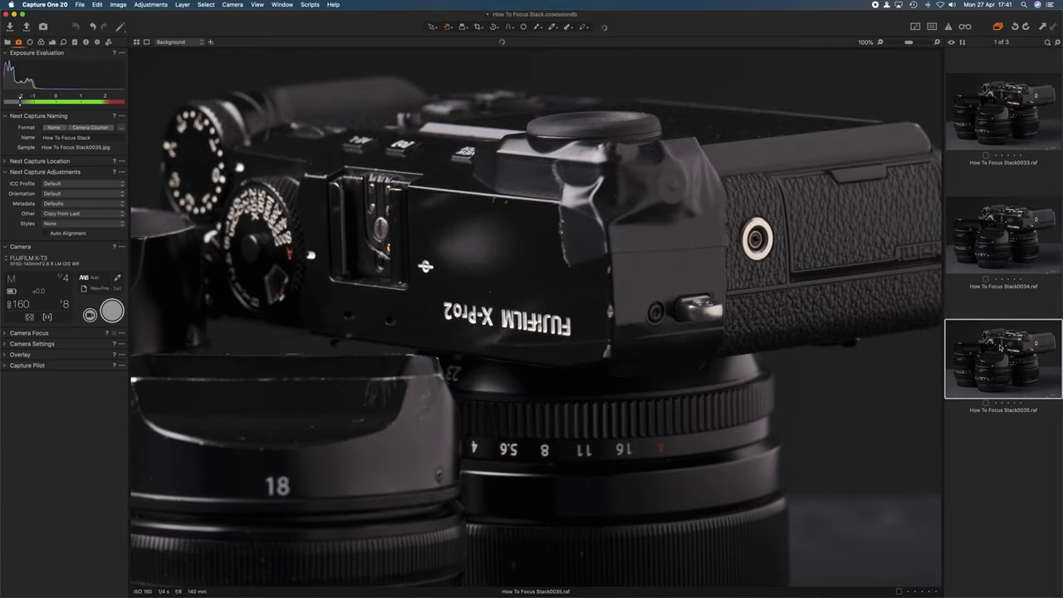
Compare the sharpness of captures Stack0034 and Stack0035.
left_click(977, 231)
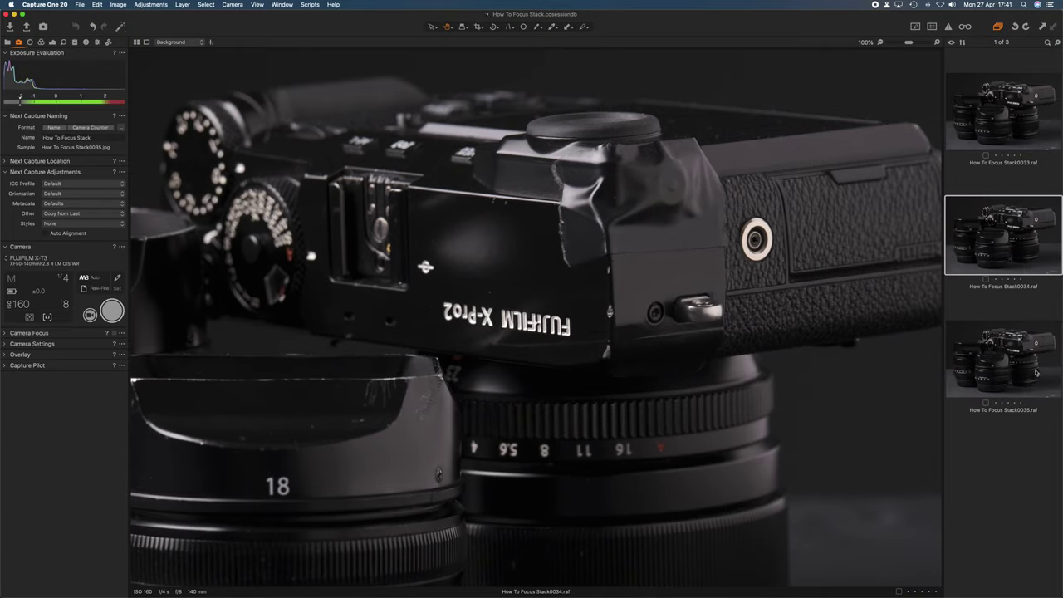
left_click(1035, 372)
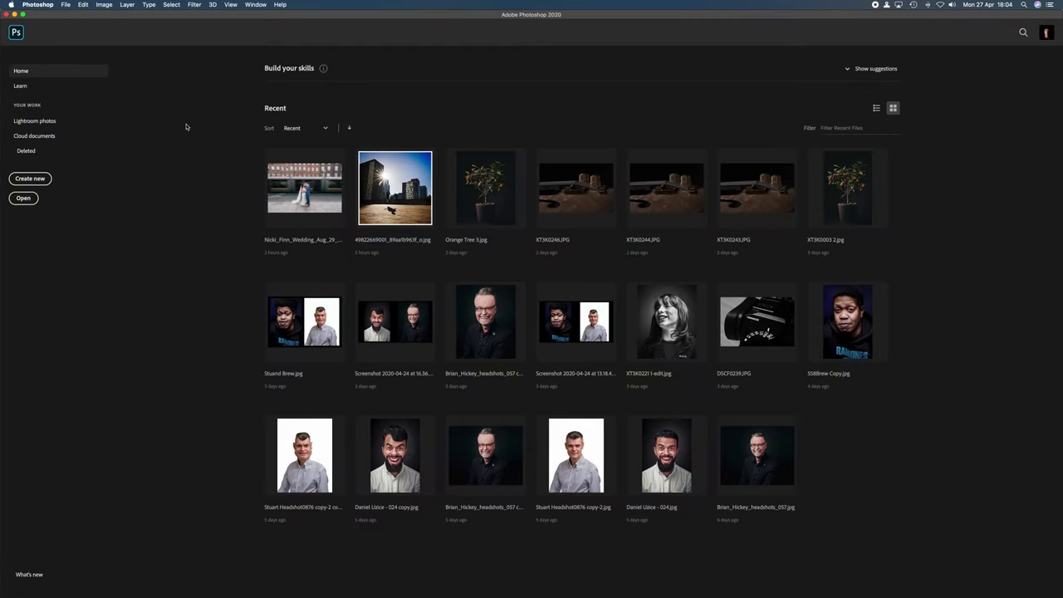
Load all eleven How To Focus Stack JPGs into one auto-aligned layer stack.
left_click(65, 4)
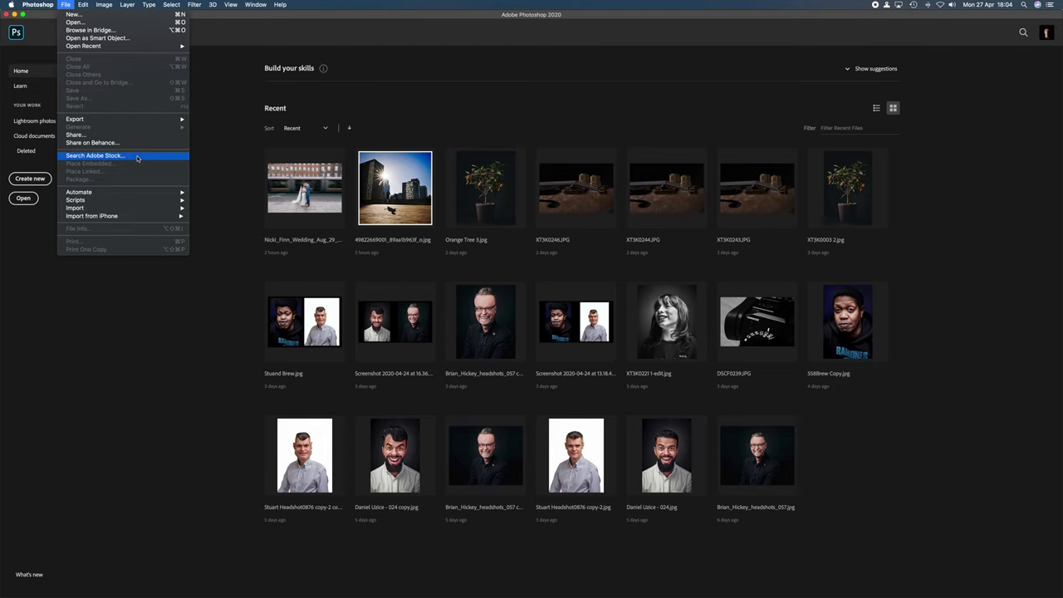
mouse_move(138, 201)
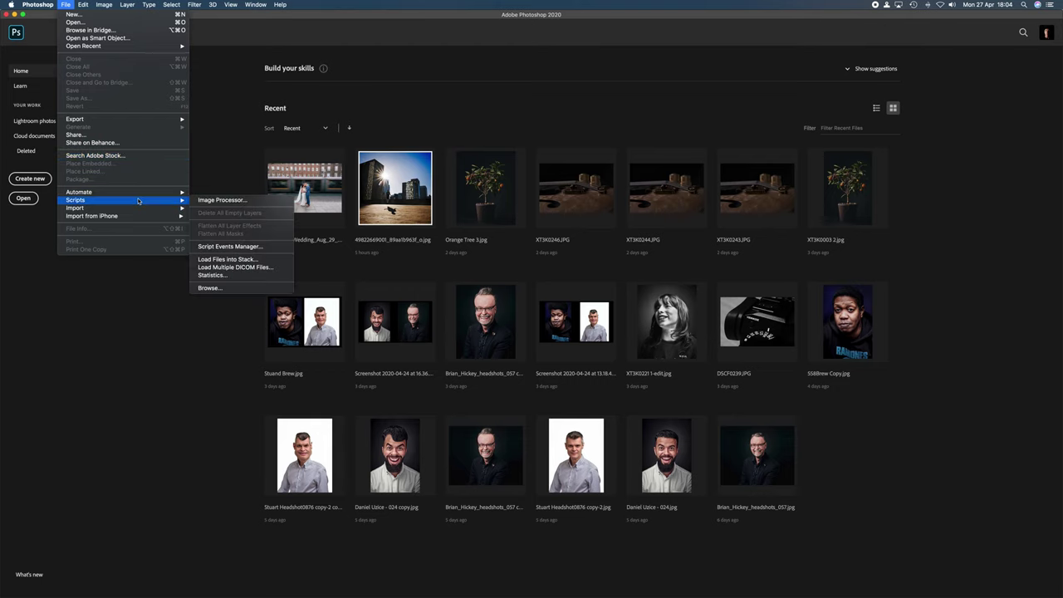
left_click(251, 260)
left_click(558, 285)
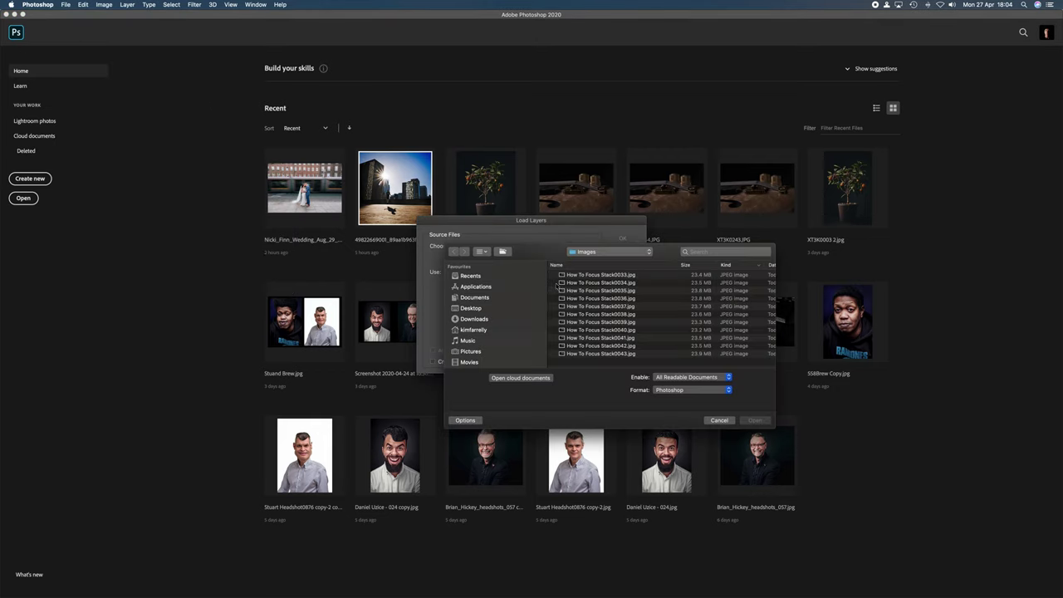
left_click(590, 275)
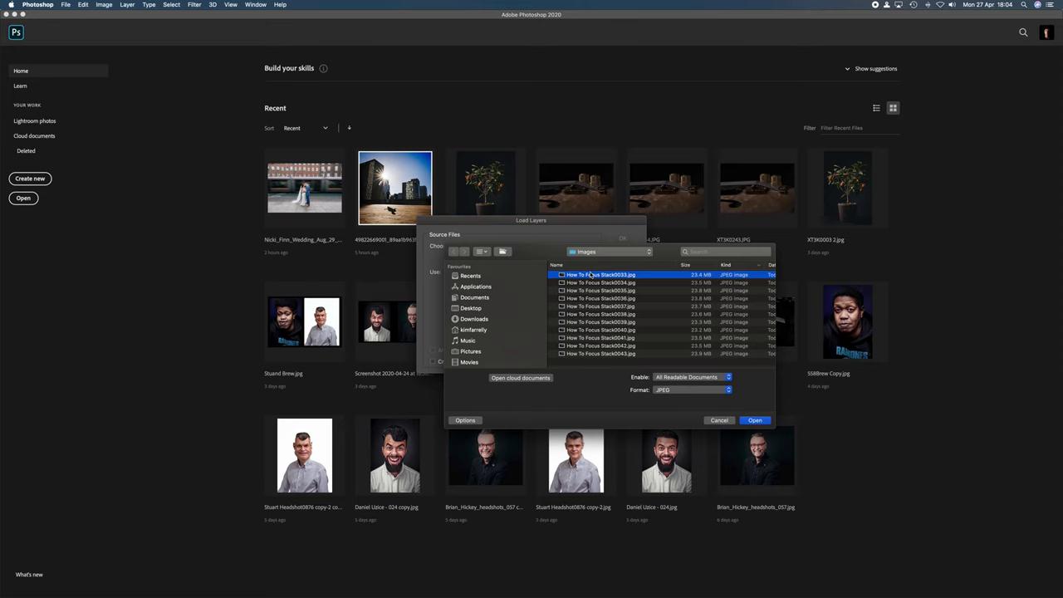
key("super+a")
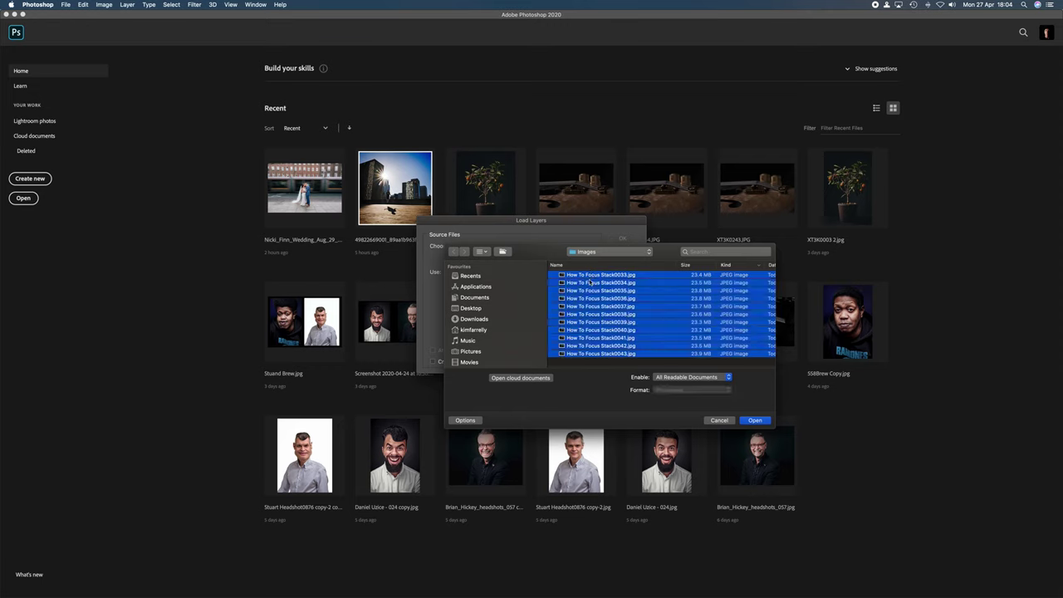
left_click(753, 420)
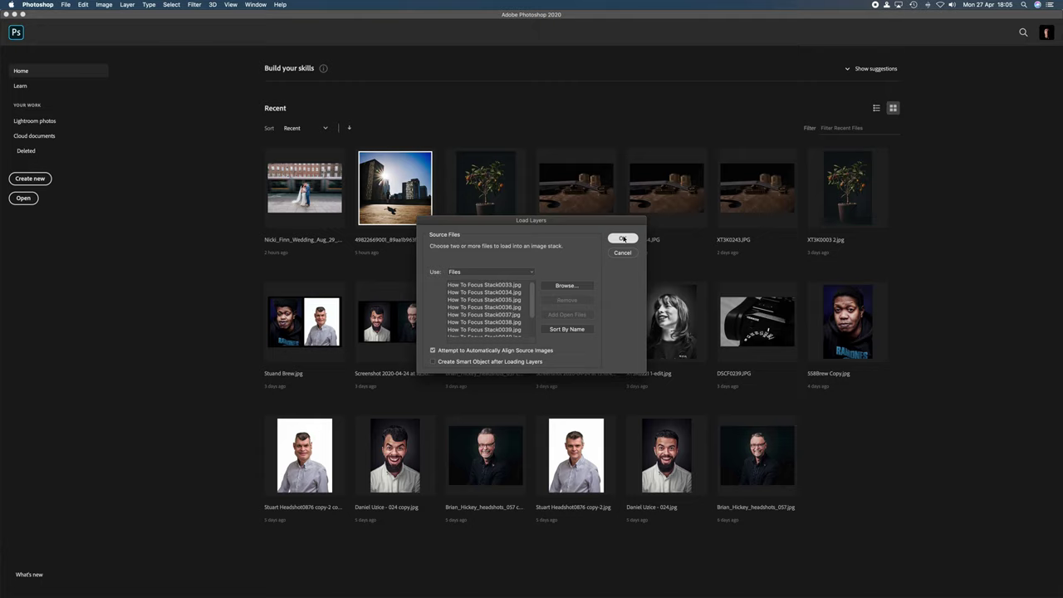
left_click(623, 239)
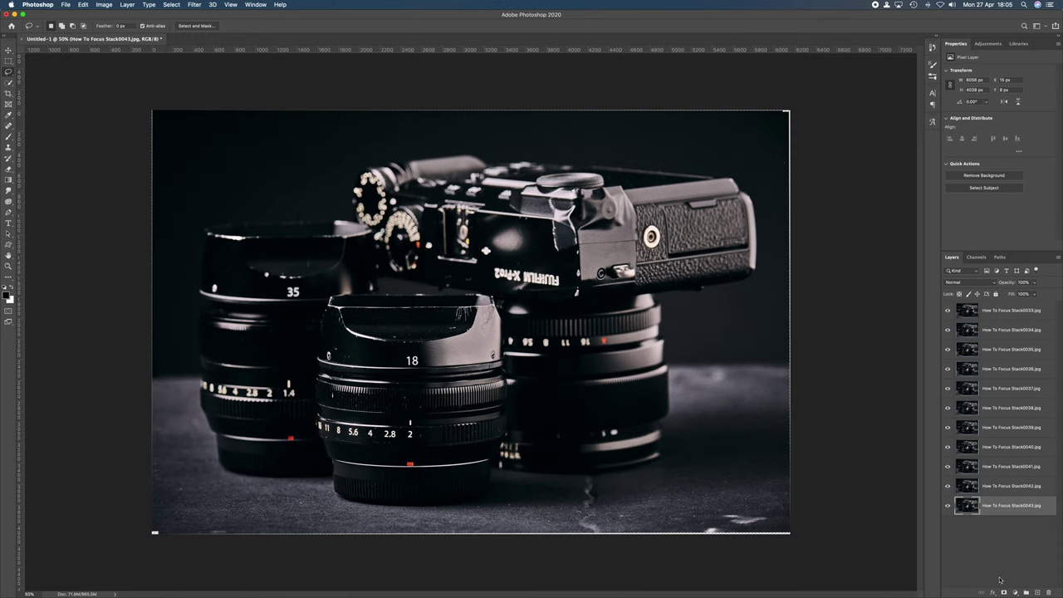
Select all eleven layers, Stack0033 through Stack0043, in the Layers panel.
left_click(1018, 319, "shift")
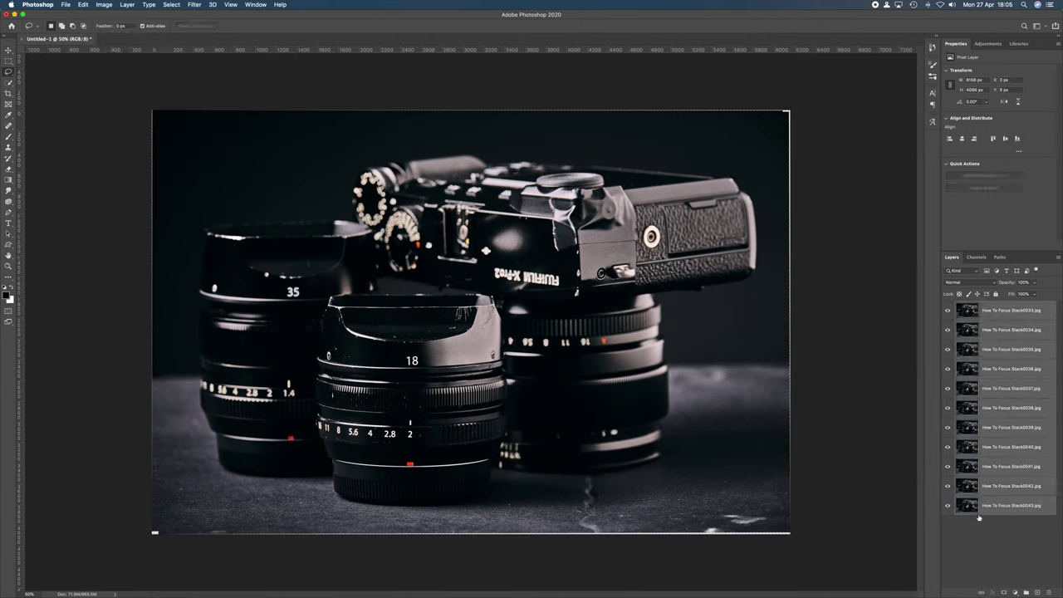
left_click(84, 5)
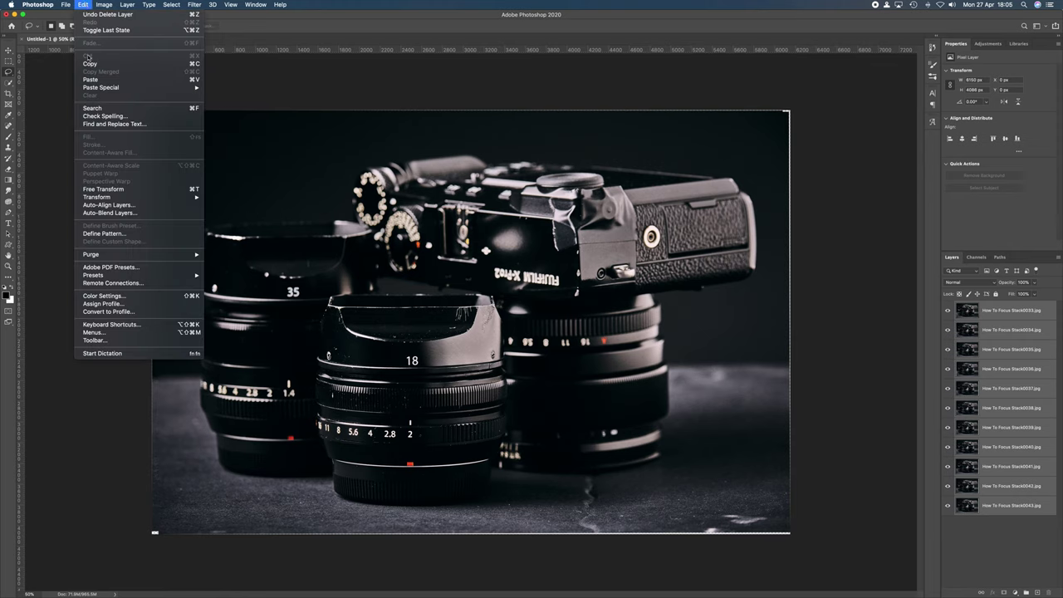
Auto-blend the layers using Stack Images with Seamless Tones and Colors.
left_click(137, 213)
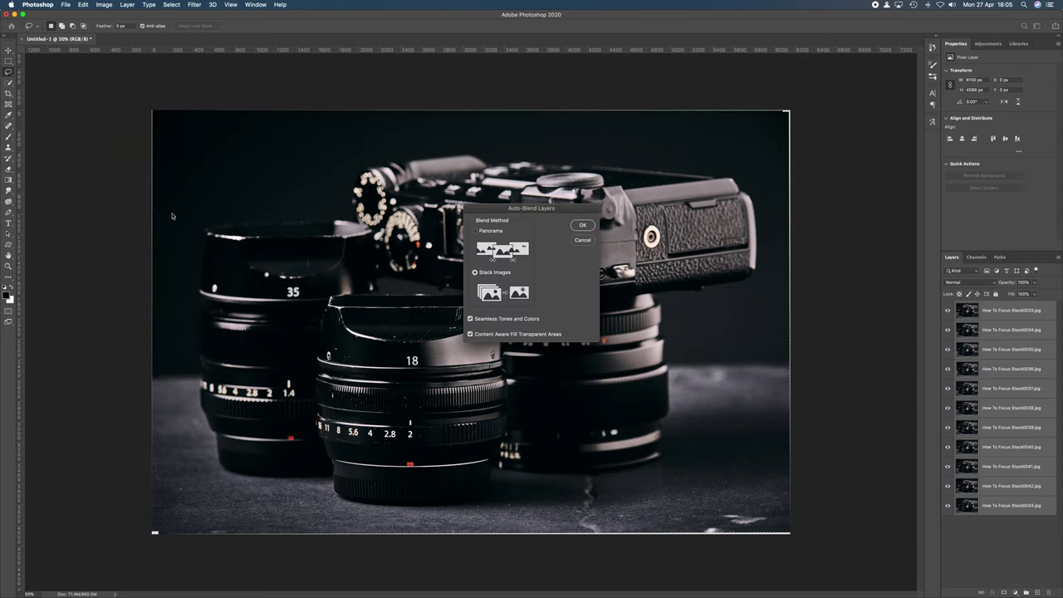
left_click(491, 274)
left_click(583, 225)
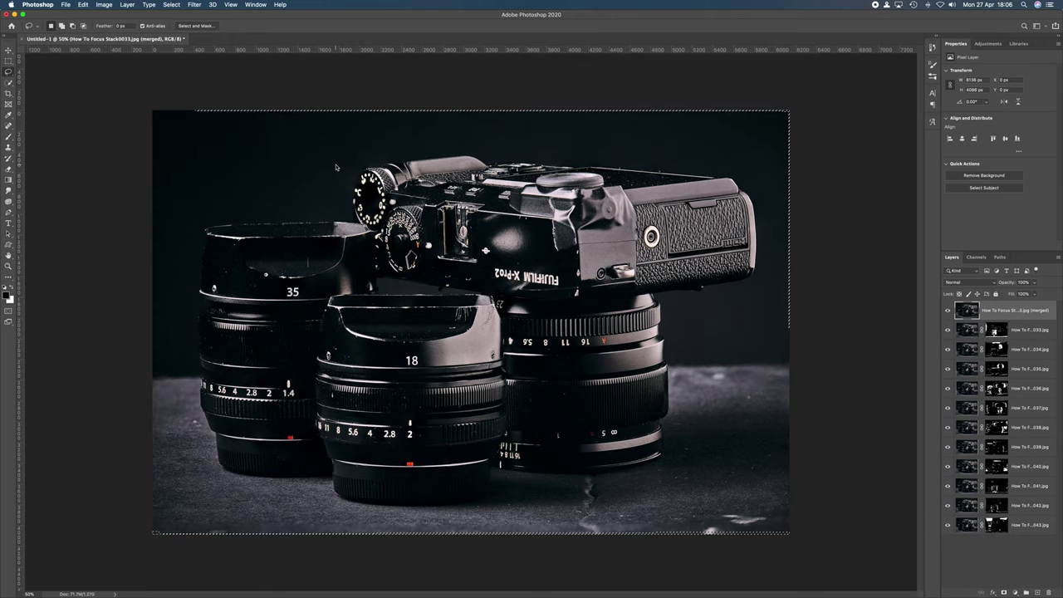
Deselect, zoom in to inspect the blend's sharpness, then Save As Untitled-1.psb.
key("super+d")
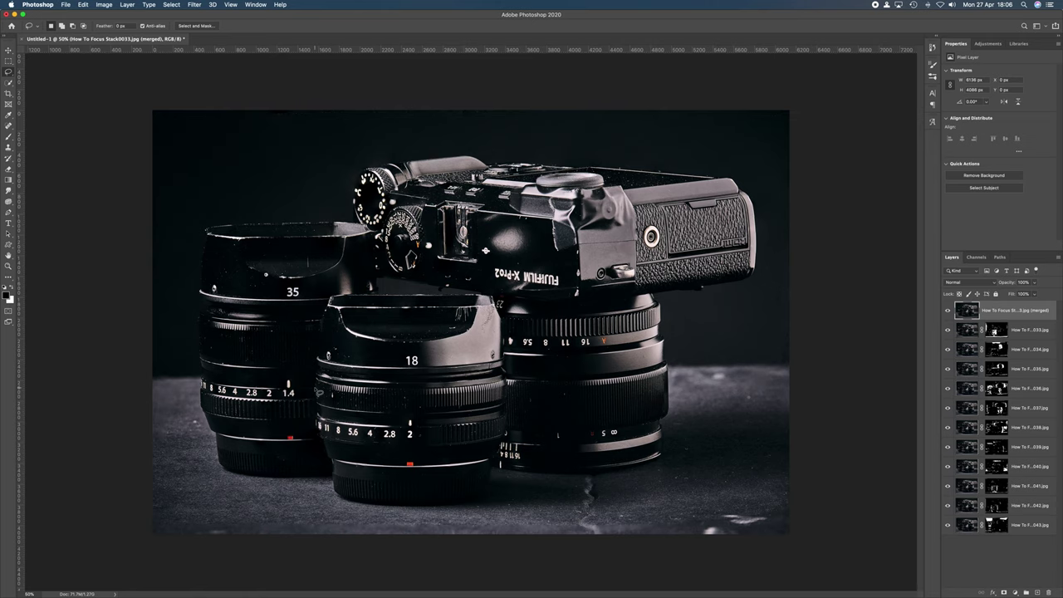
scroll(486, 249, "up", 5)
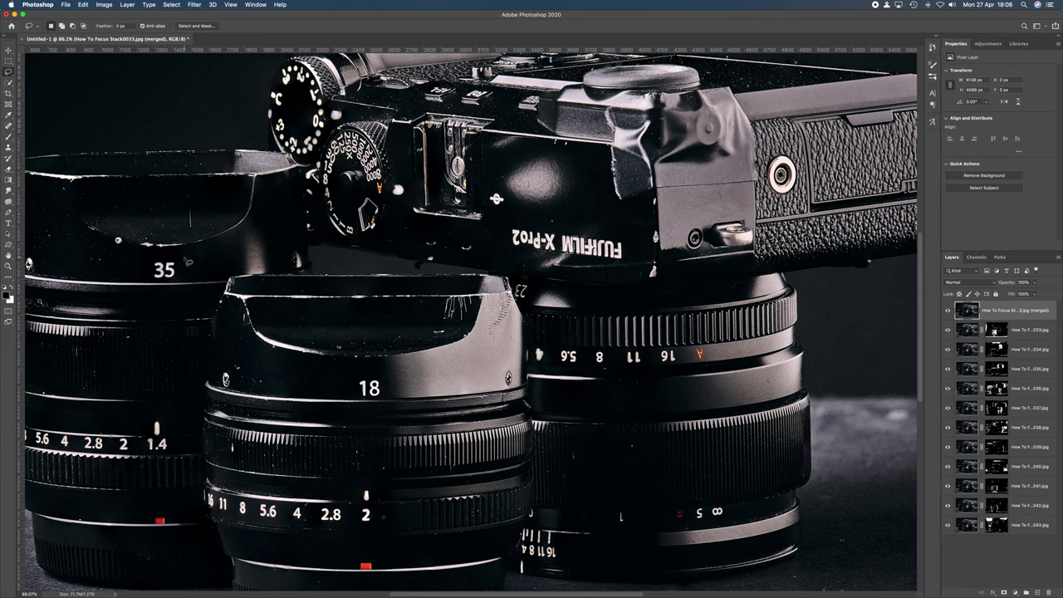
scroll(287, 120, "up", 5)
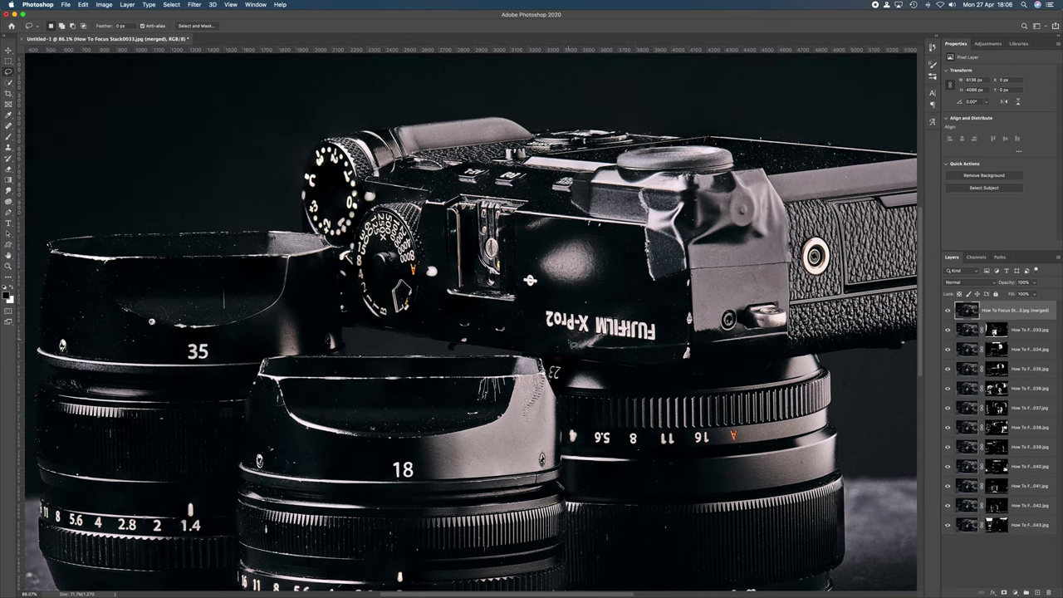
scroll(572, 344, "down", 1)
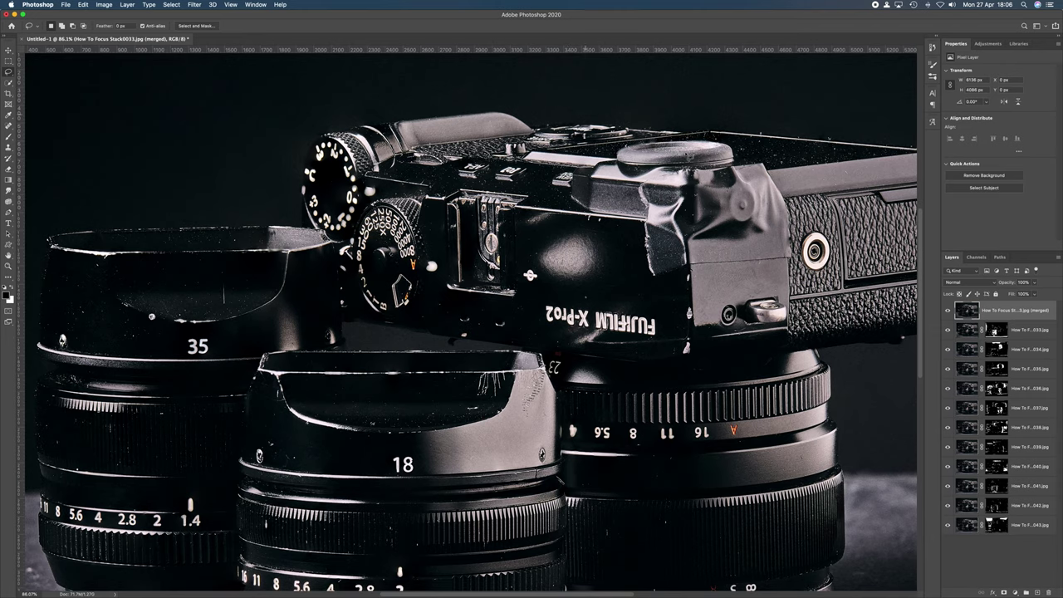
scroll(651, 340, "down", 10)
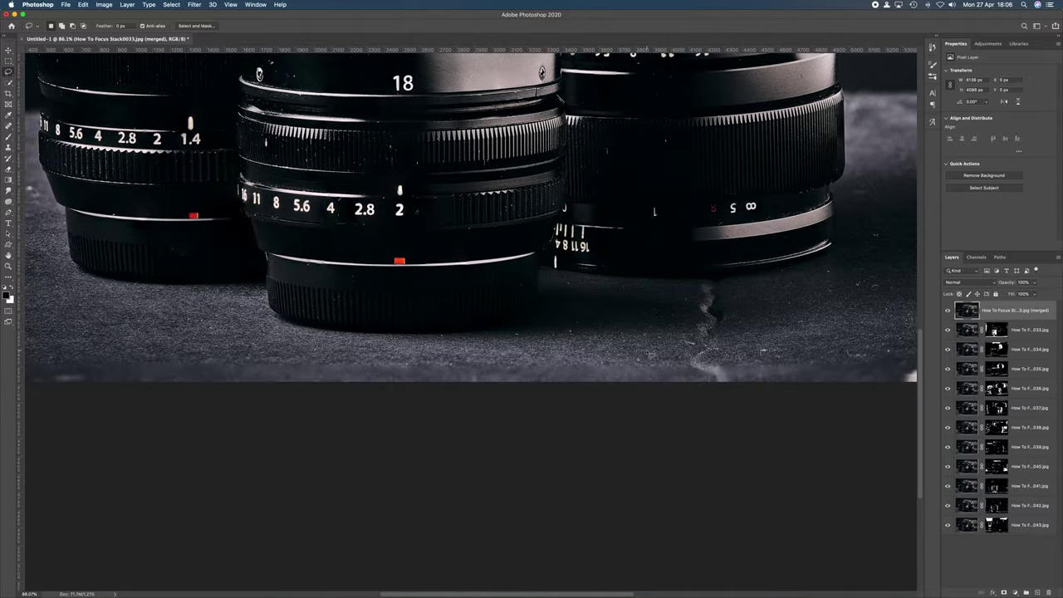
scroll(651, 354, "down", 5)
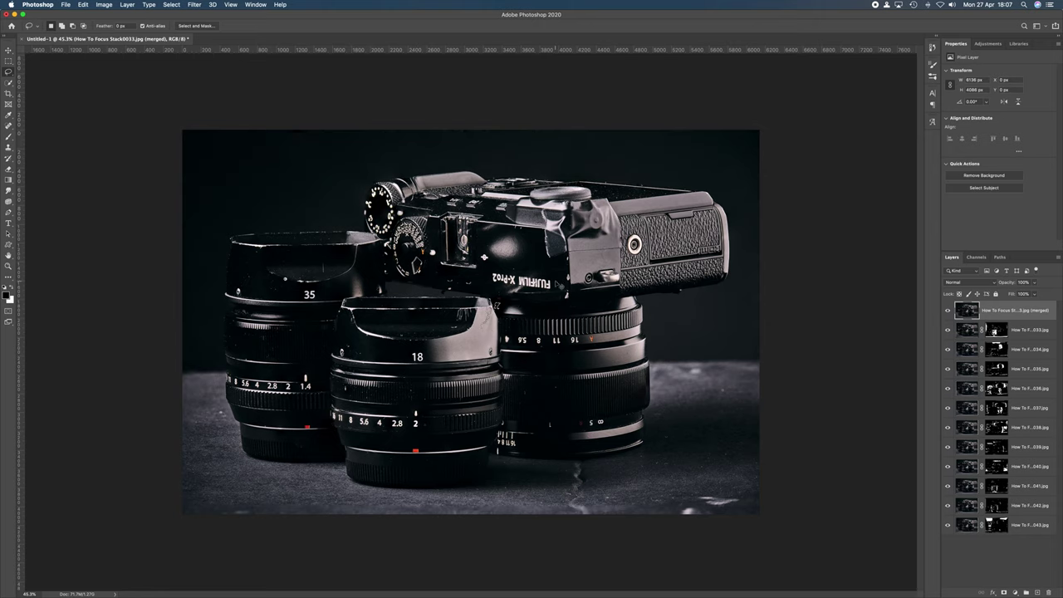
key("super+shift+s")
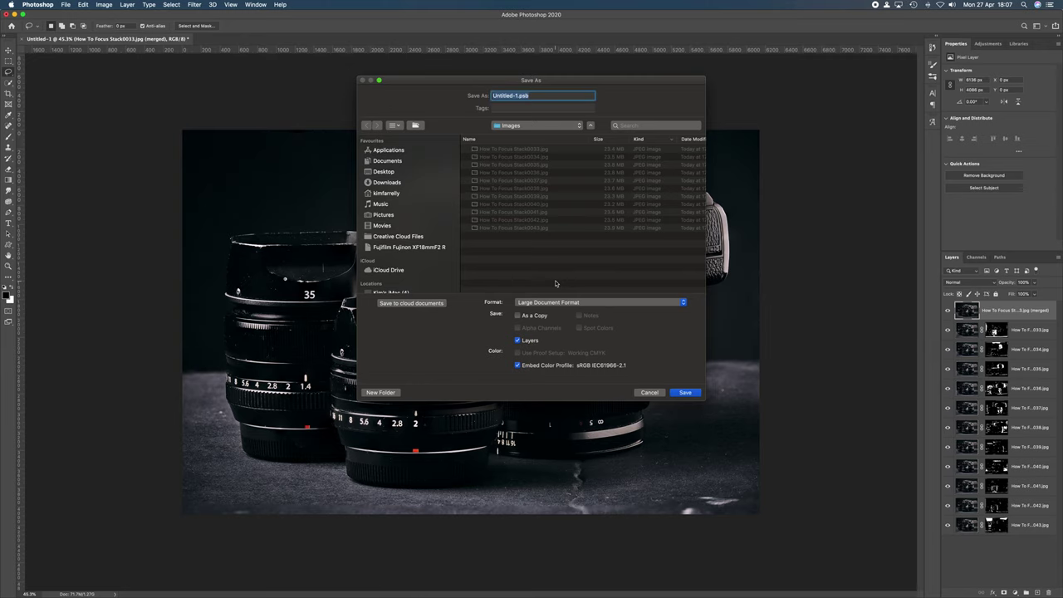